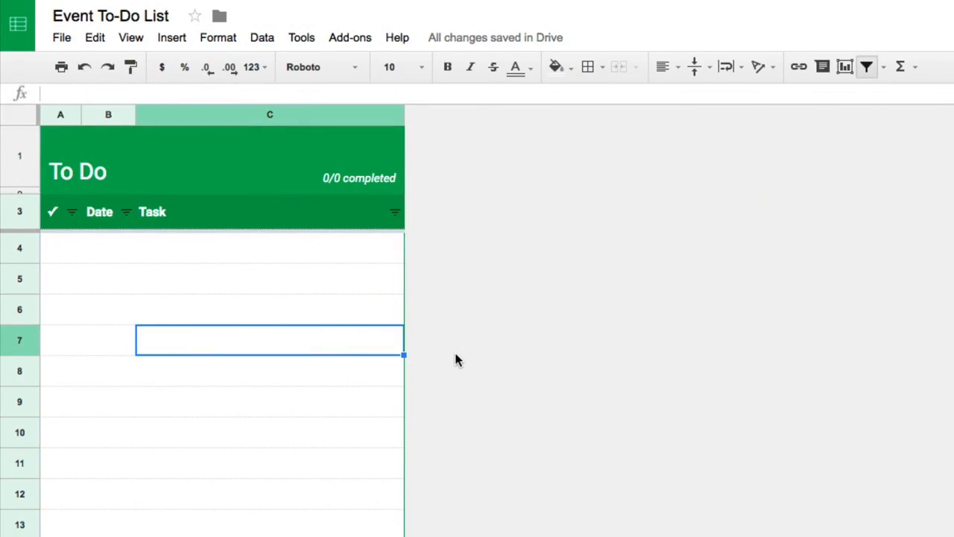
- Add the task "Create a plan for the event" in row 4 with the date 3/22
click(397, 257)
text(C)
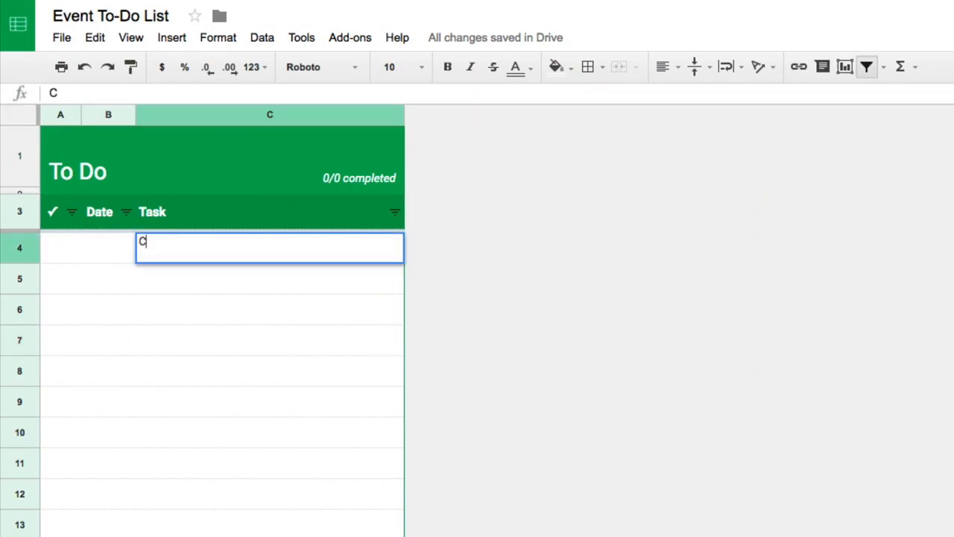
text(reate a plan for the event)
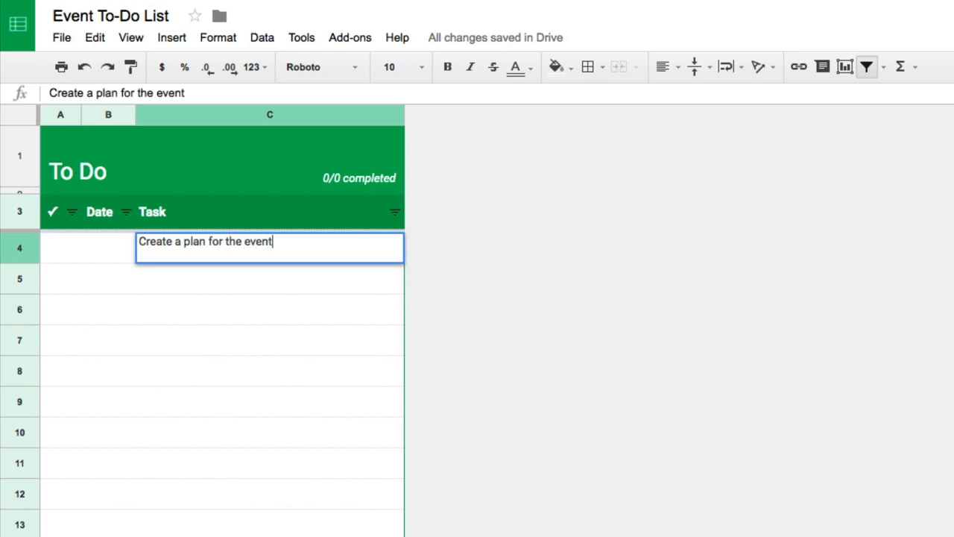
key(Return)
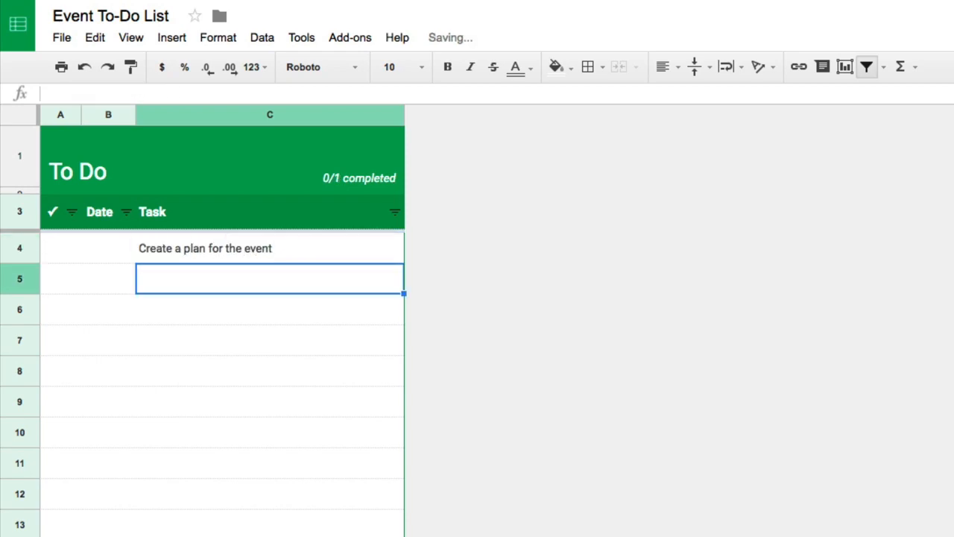
key(Up)
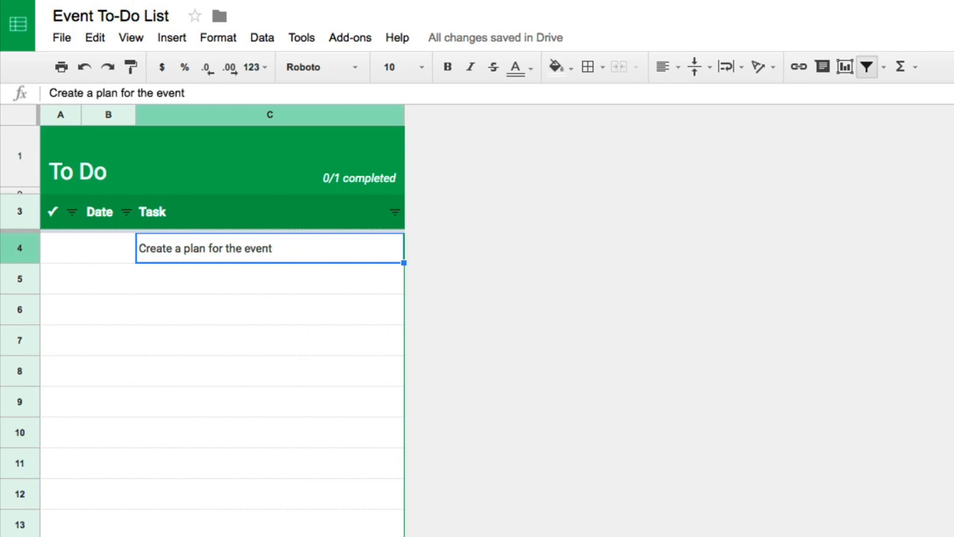
click(108, 249)
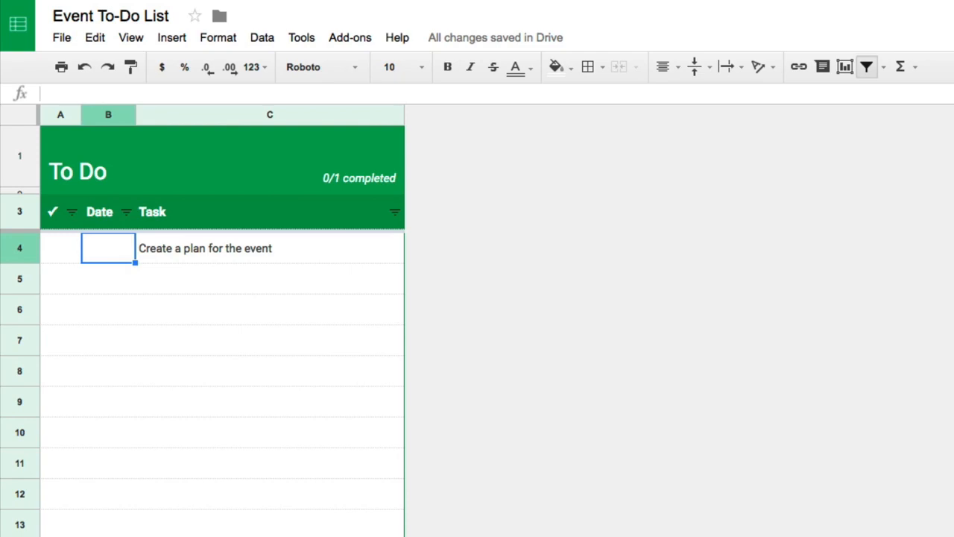
text(3/22)
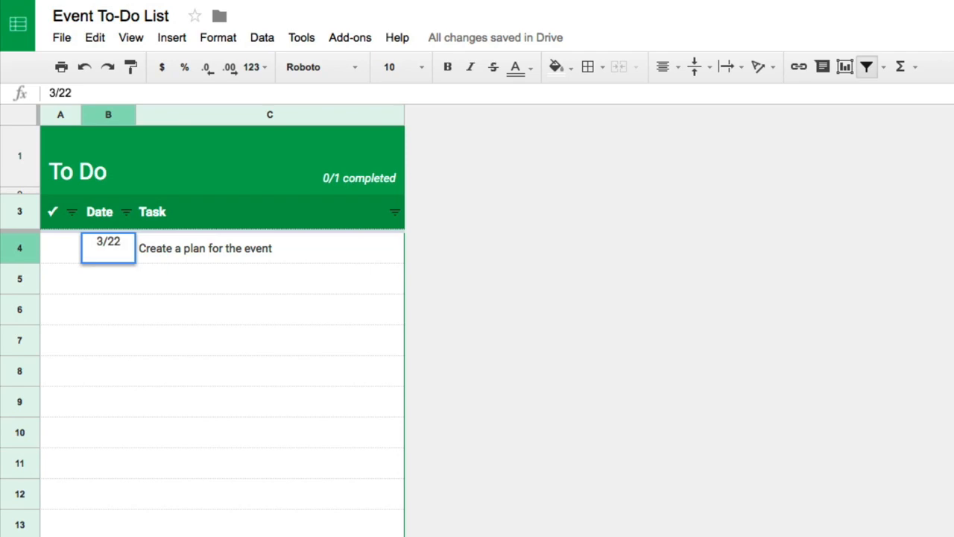
key(Return)
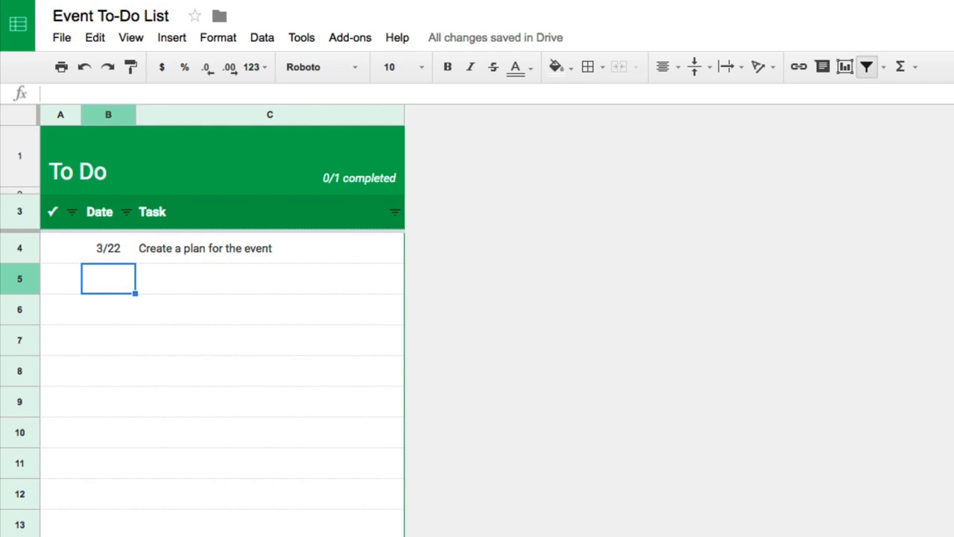
- Add the date 5/25 and the task "Community Yard Sale" in row 5
text(5/25)
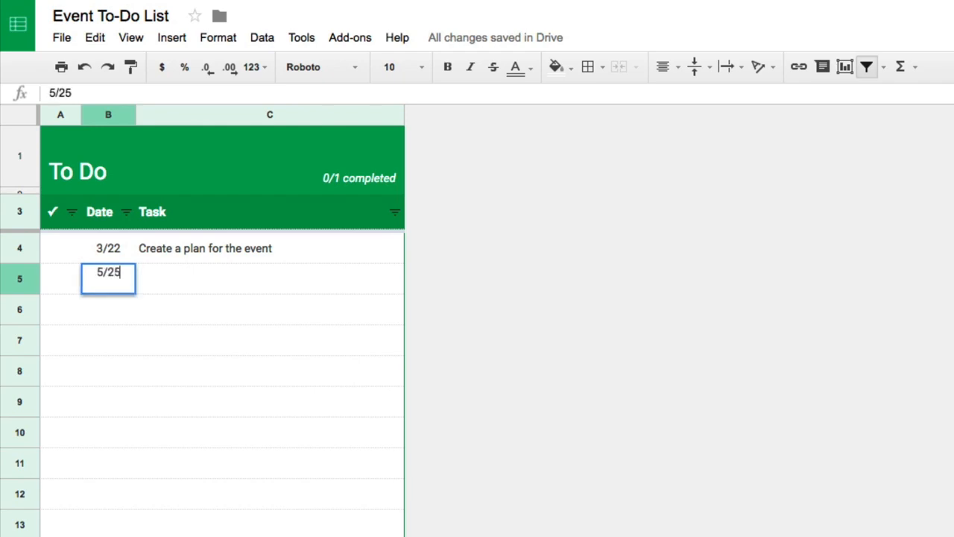
key(Tab)
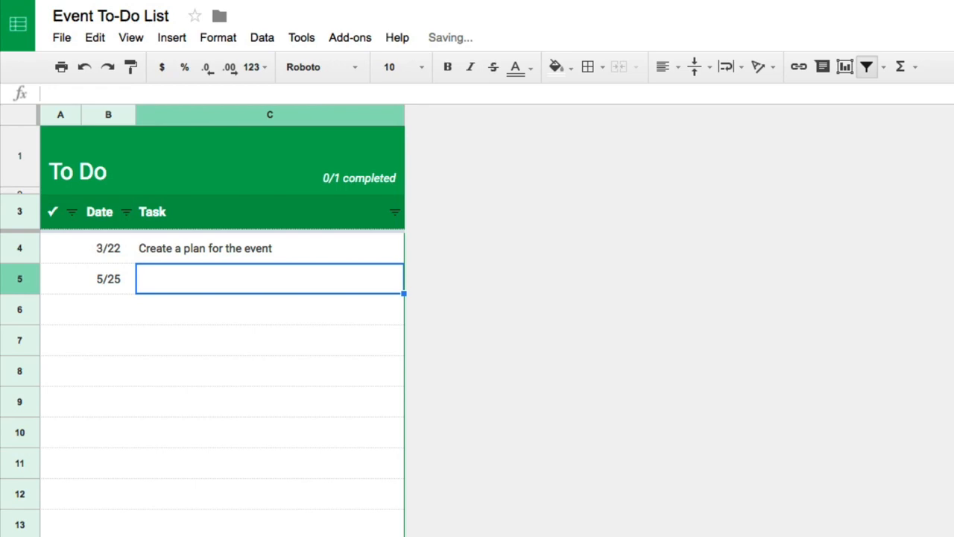
text(Community )
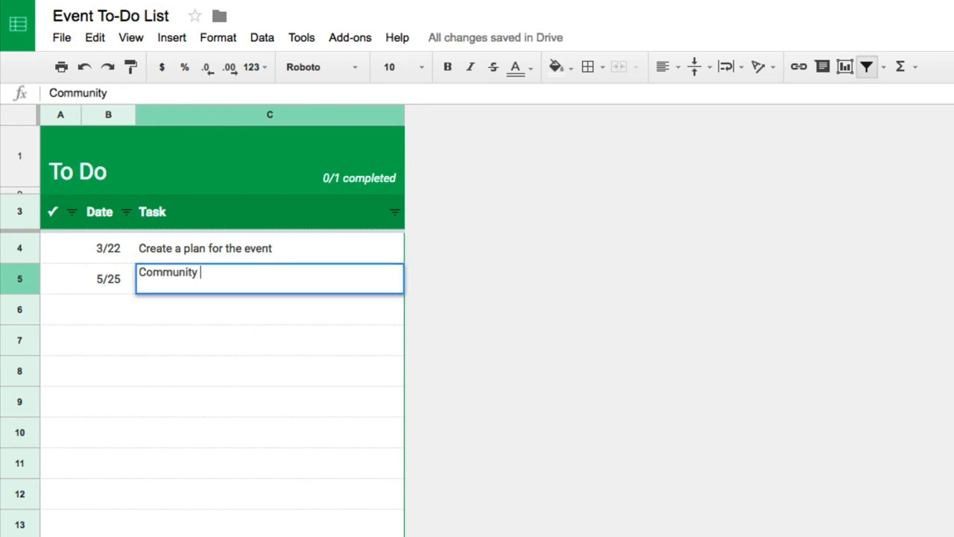
text(Yard Sale)
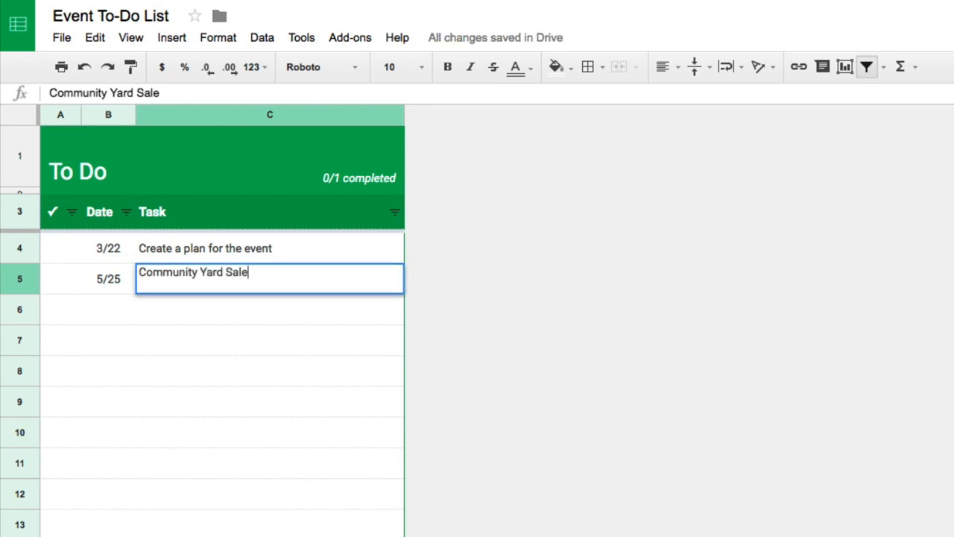
key(Return)
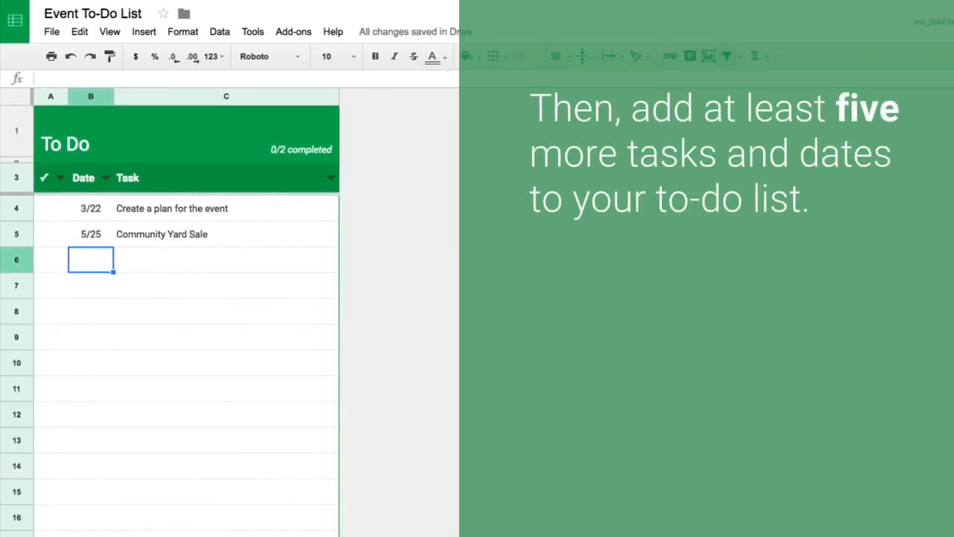
- Add the date 3/26 and the task "Check for restrictions in community" in row 6
text(3/26)
key(Tab)
text(Check f)
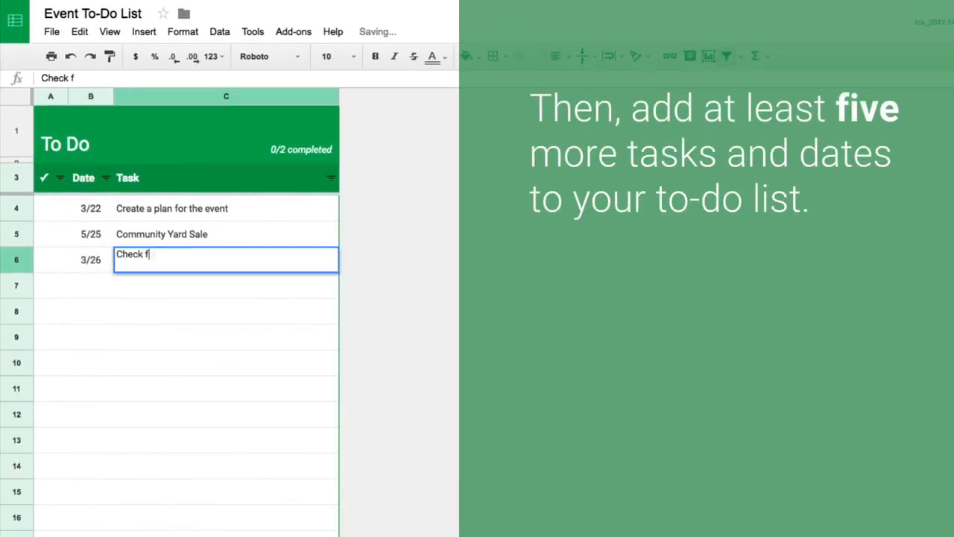
text(or restrictions in comm)
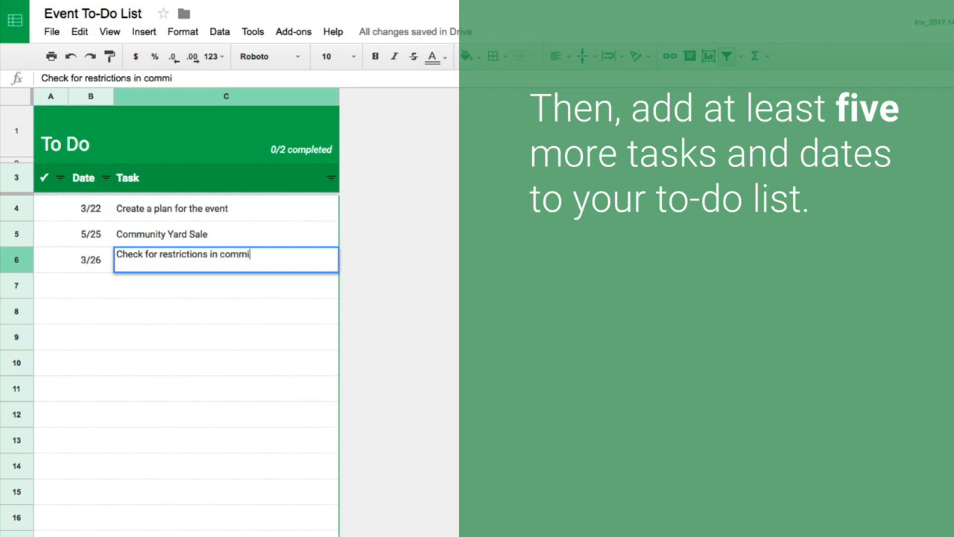
text(unity)
key(Return)
- Add the date 3/28 and the task "Collect items" in row 7
text(3/28)
key(Tab)
text(Collect items)
key(Return)
- Add the date 4/15 and the task "Post flyers to advertise" in row 8
text(4/15)
key(Tab)
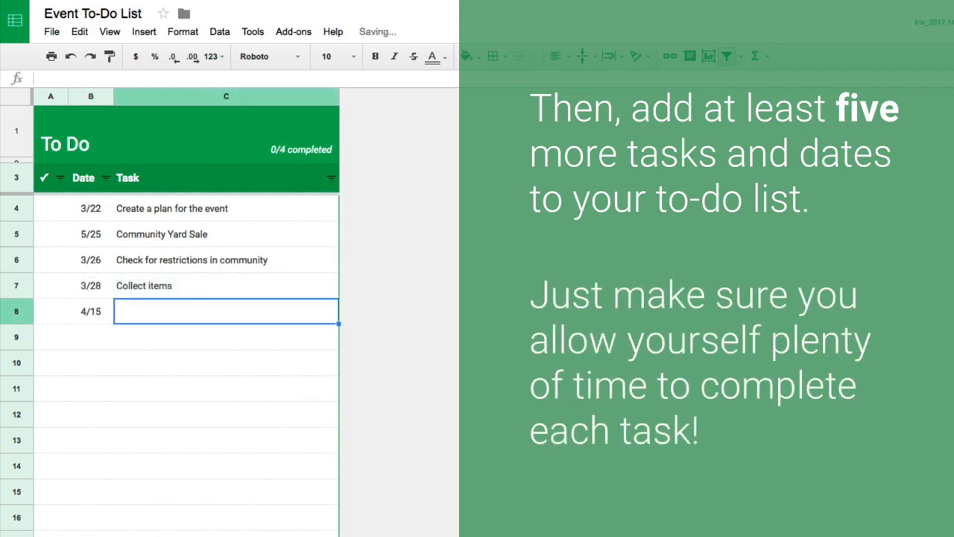
text(Post flyers to advertise)
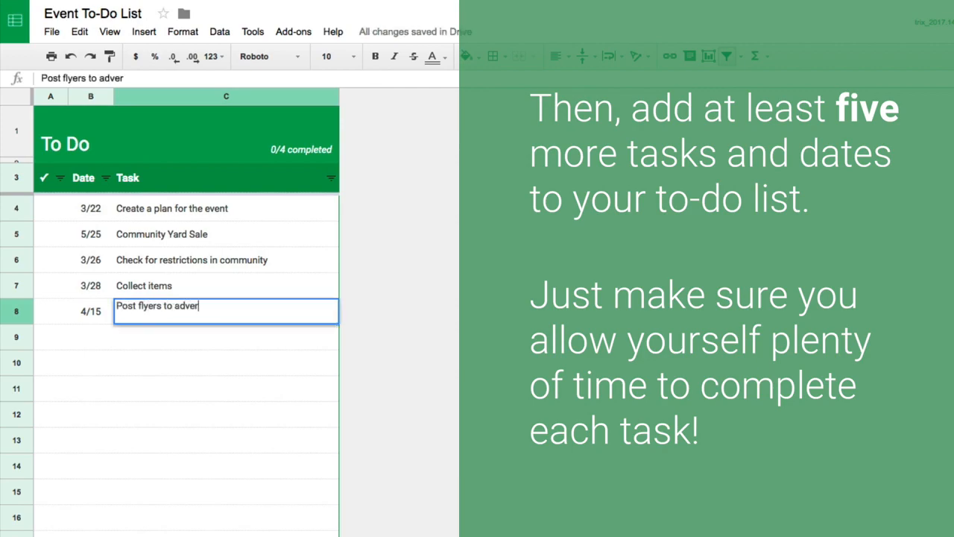
key(Return)
- Add the date 4/15 and the task "Promote the event" in row 9
text(4/15)
key(Tab)
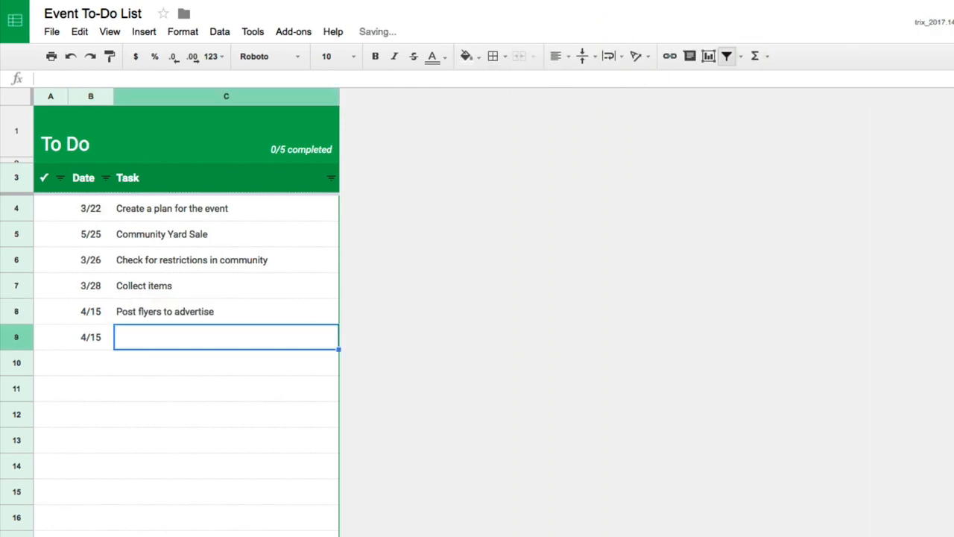
text(Promote the event)
key(Return)
- Add the date 5/14 and the task "Get music to play during the yard sale" in row 10
text(5/14)
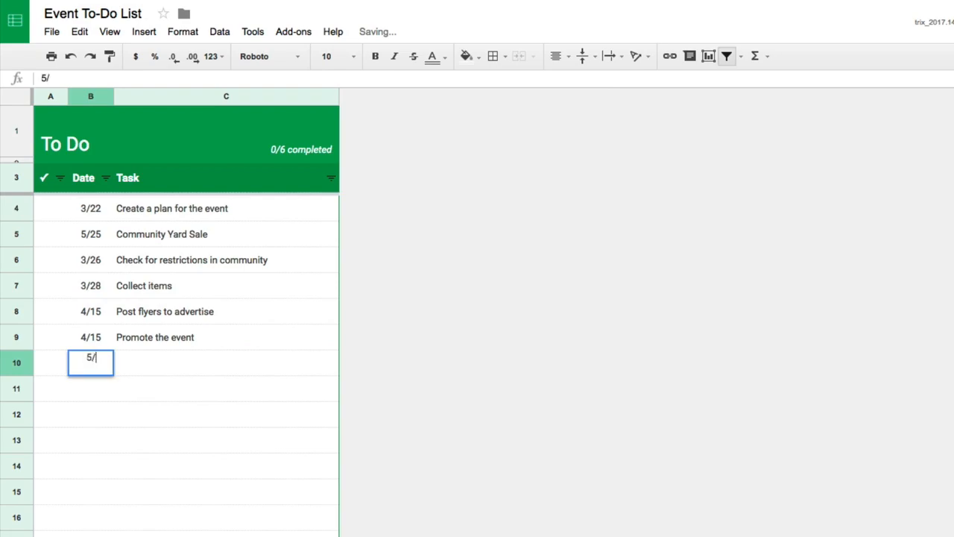
key(Tab)
text(Get music to play during the yard sale)
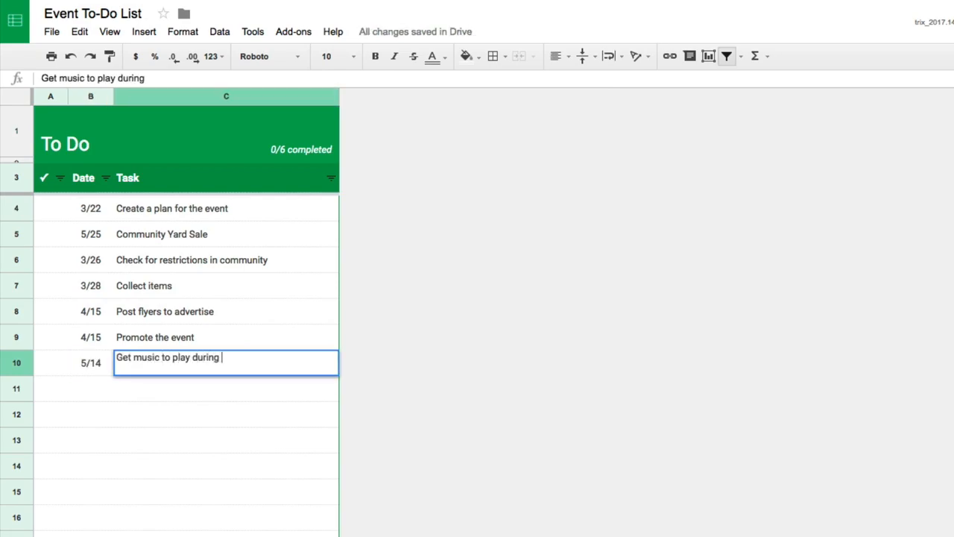
key(Return)
- Add the date 5/15 and the task "Make signs with arrows" in row 11
text(5/15)
key(Tab)
text(Make signs with arrows)
key(Return)
- Add the date 5/15 and the task "Put prices on items" in row 12
text(5/15)
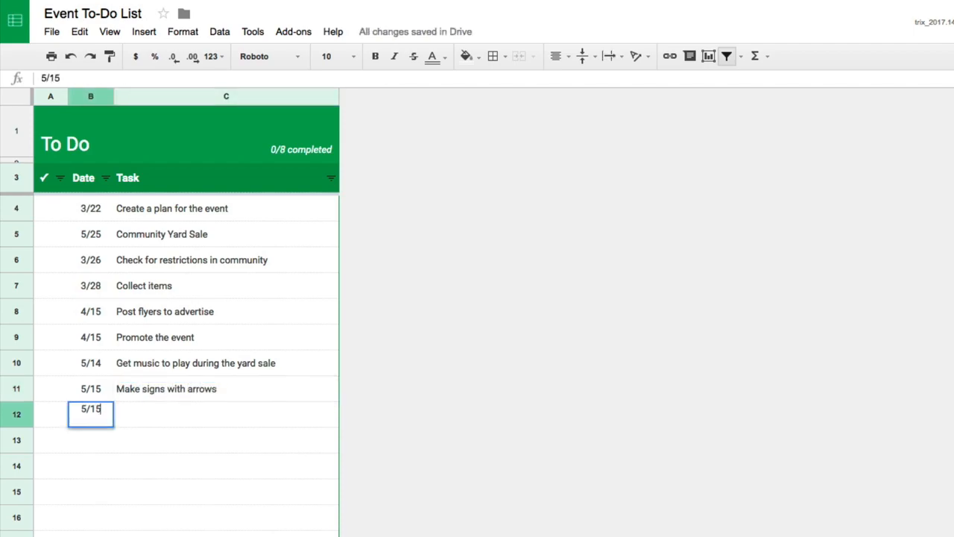
key(Tab)
text(Put prices on items)
key(Return)
- Add the date 5/24 and the task "Set up tables and stuff" in row 13
text(5/24)
key(Tab)
text(Set up tables and stuff)
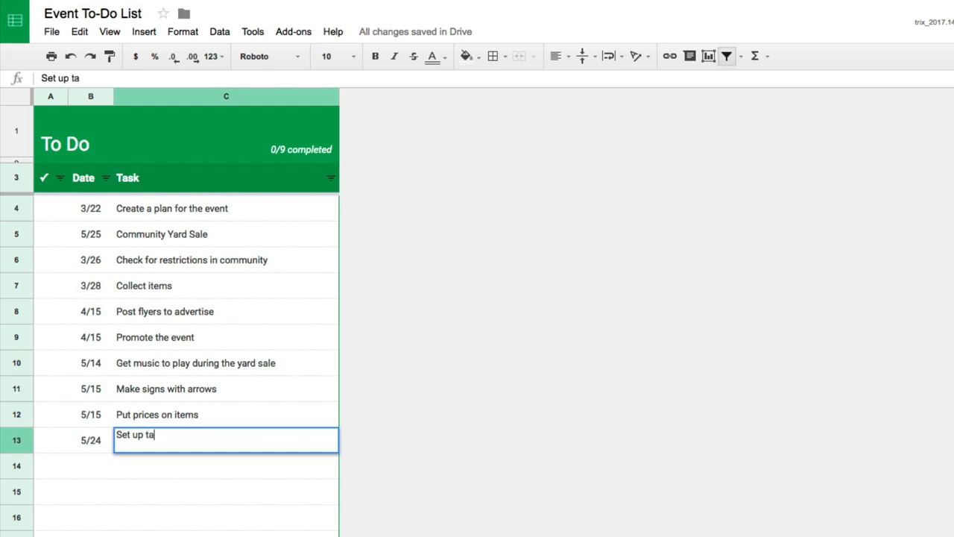
key(Return)
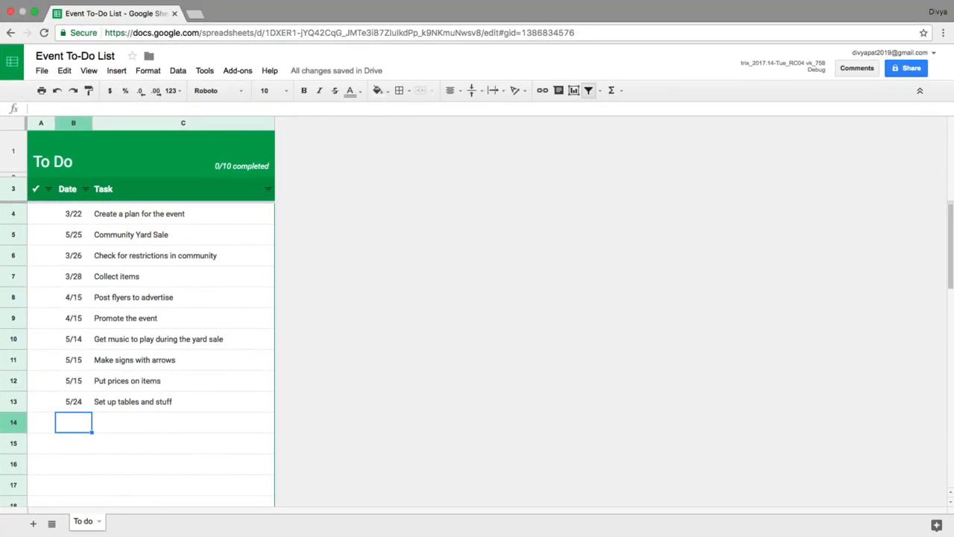
- Add the date 4/1 and the task "Create logo" in row 14
text(4/1)
key(Tab)
text(C)
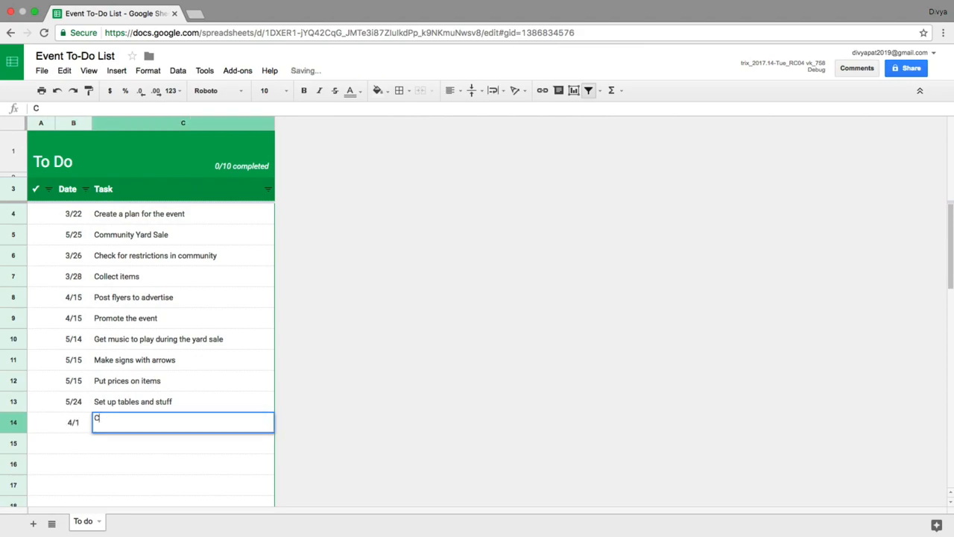
text(reate logo)
key(Return)
- Add the date 4/5 and the task "Create flyer" in row 15
text(4/5)
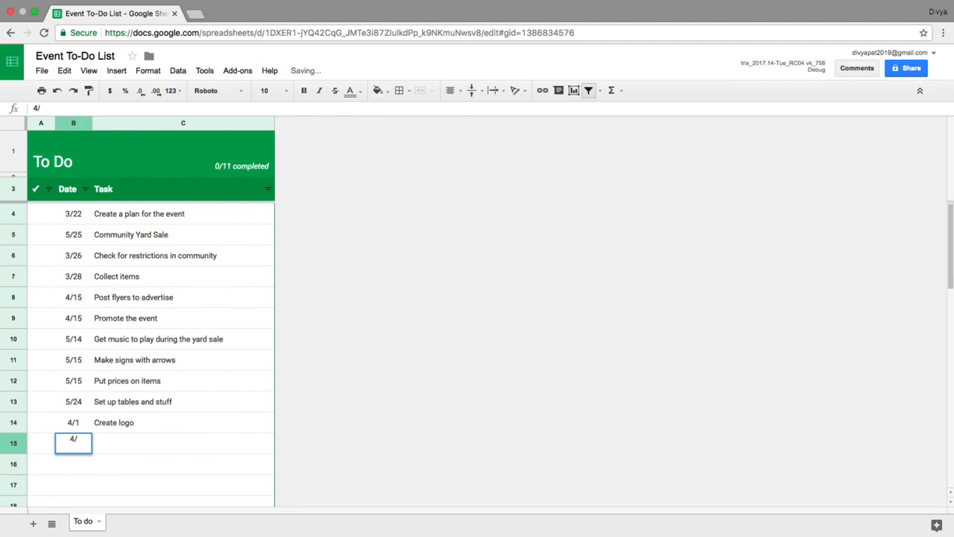
key(Tab)
text(Create flyer)
key(Return)
key(Left)
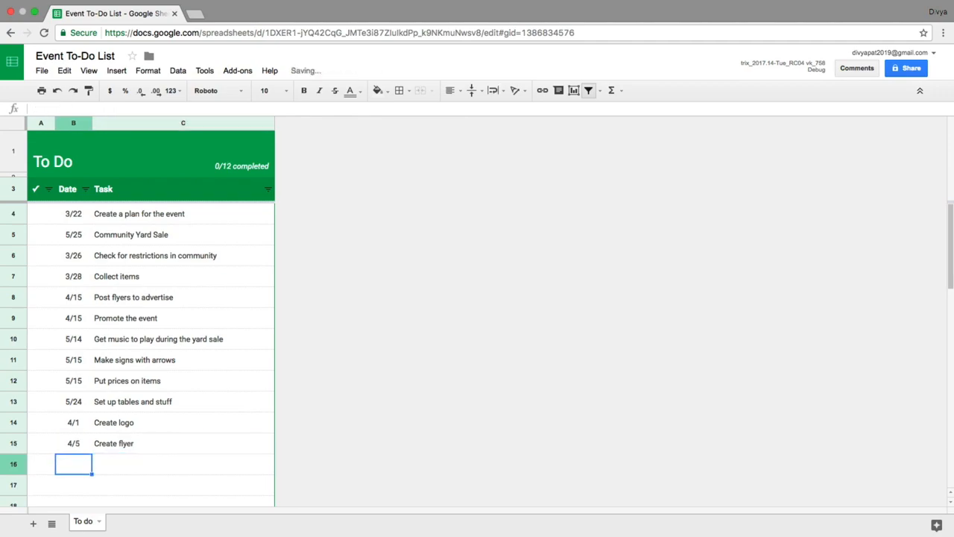
- Add the date 4/5 and the task "Create website" in row 16
text(4/5)
key(Tab)
text(Create website)
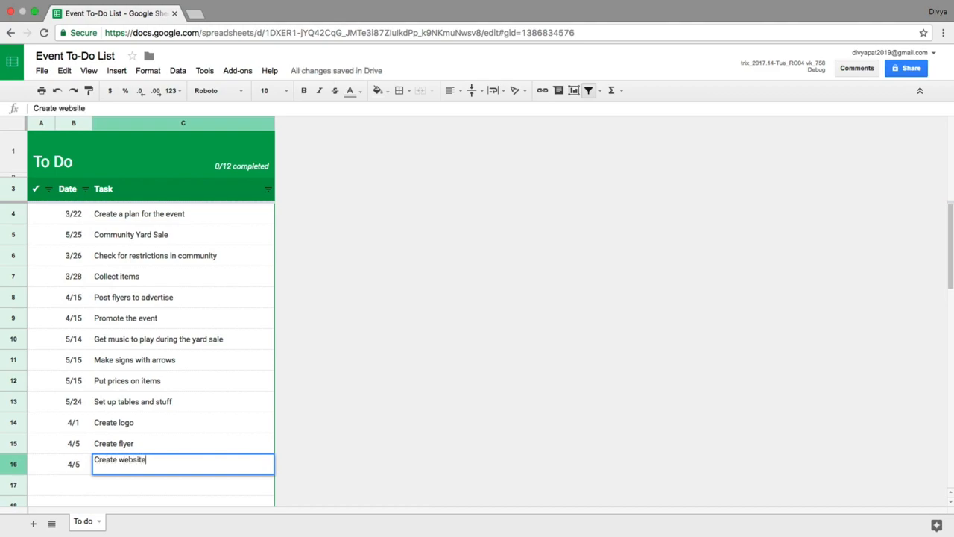
key(Return)
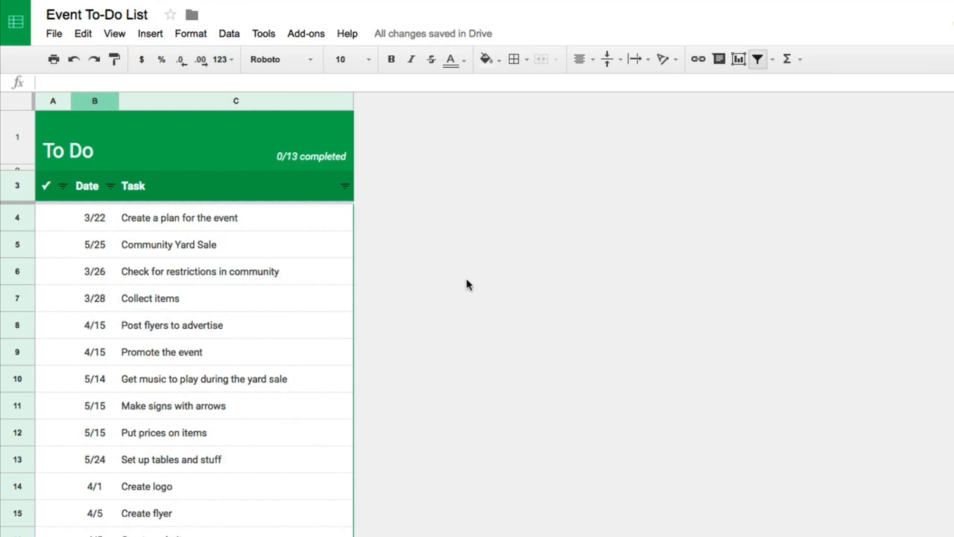
- Sort the sheet by the Date column in ascending order (A → Z)
click(101, 99)
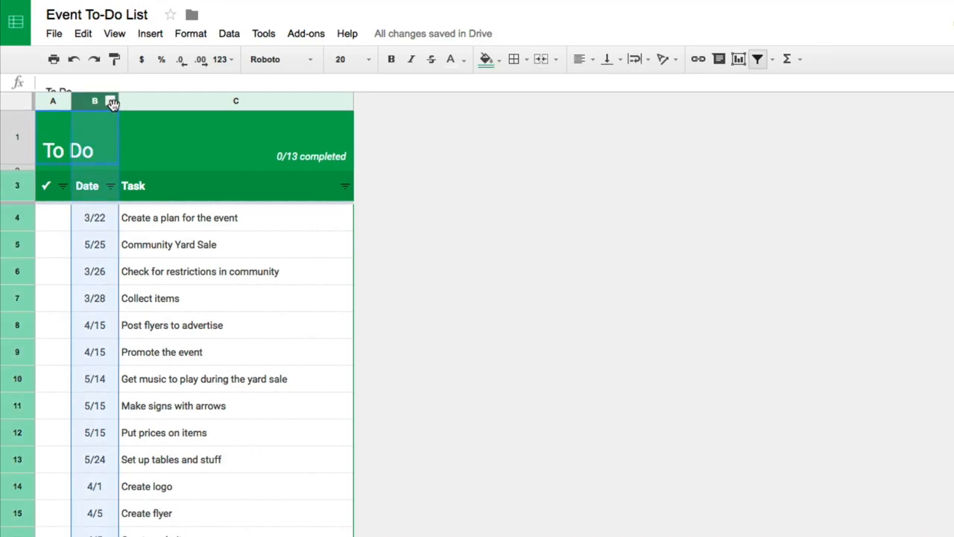
click(110, 102)
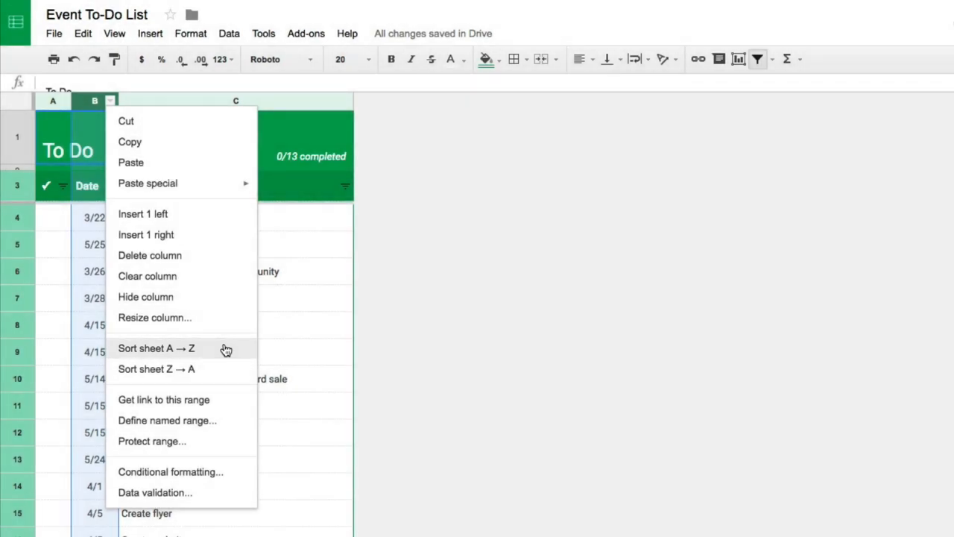
click(226, 350)
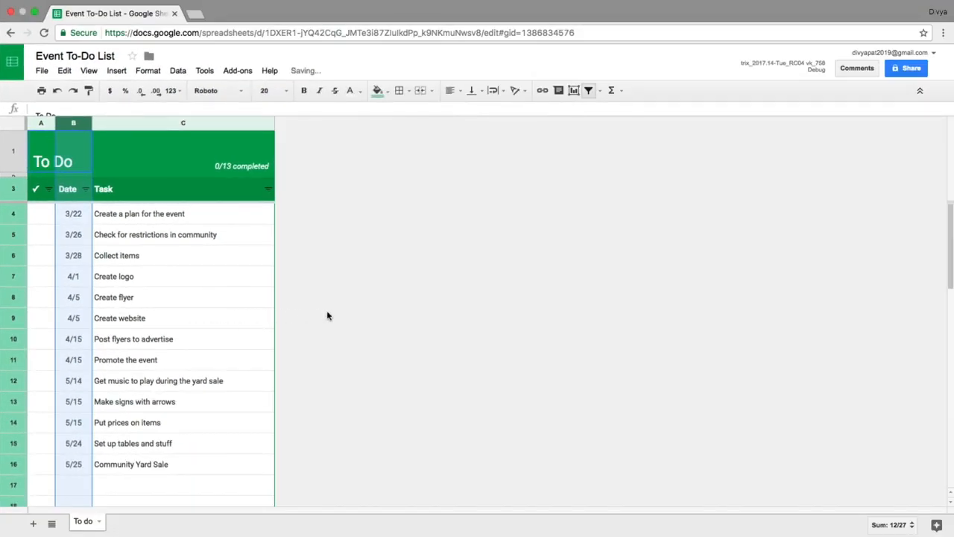
click(327, 312)
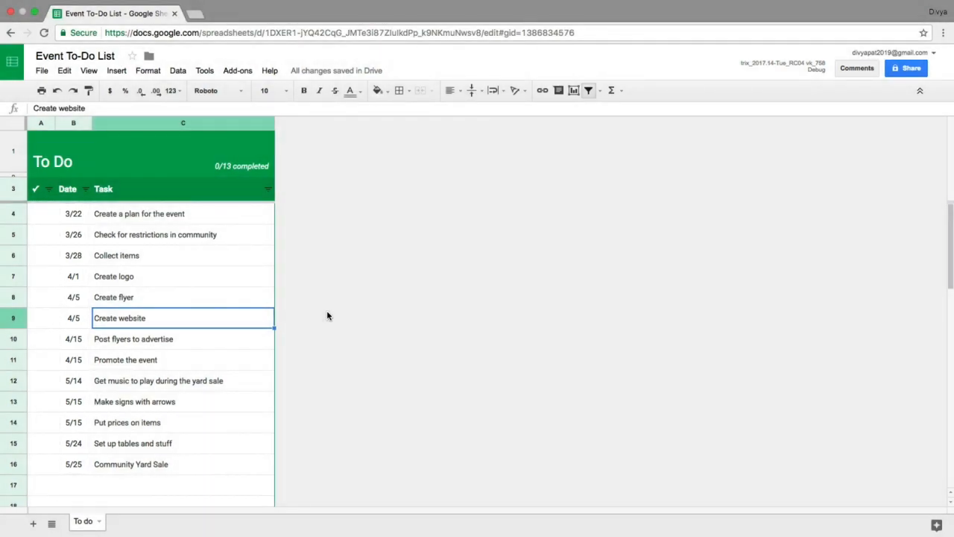
- Add a duplicate entry in row 17 with the date 4/5 and the task "Create website"
click(89, 484)
text(4/5)
key(Tab)
text(Create a)
key(BackSpace)
text(website)
key(Return)
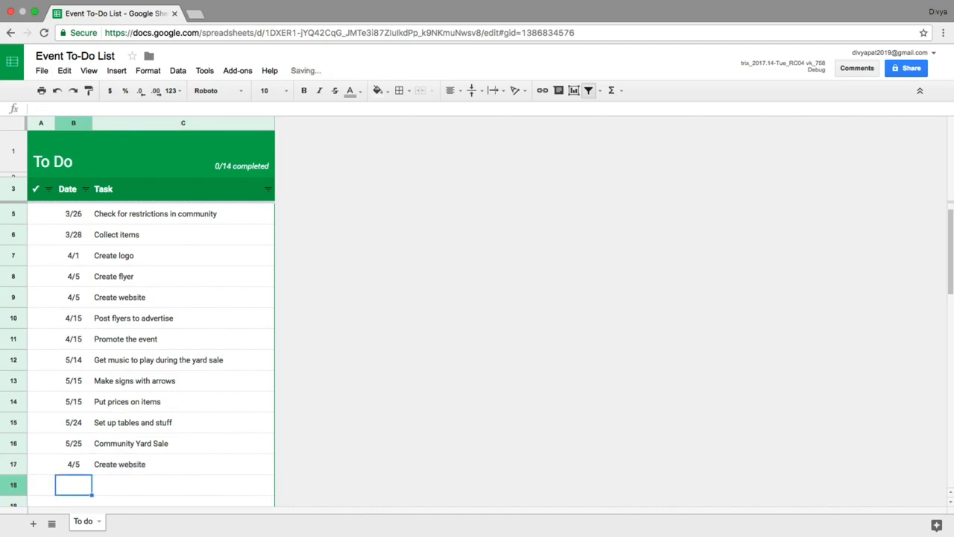
- Delete row 17, which holds the duplicate "Create website" task
click(16, 464)
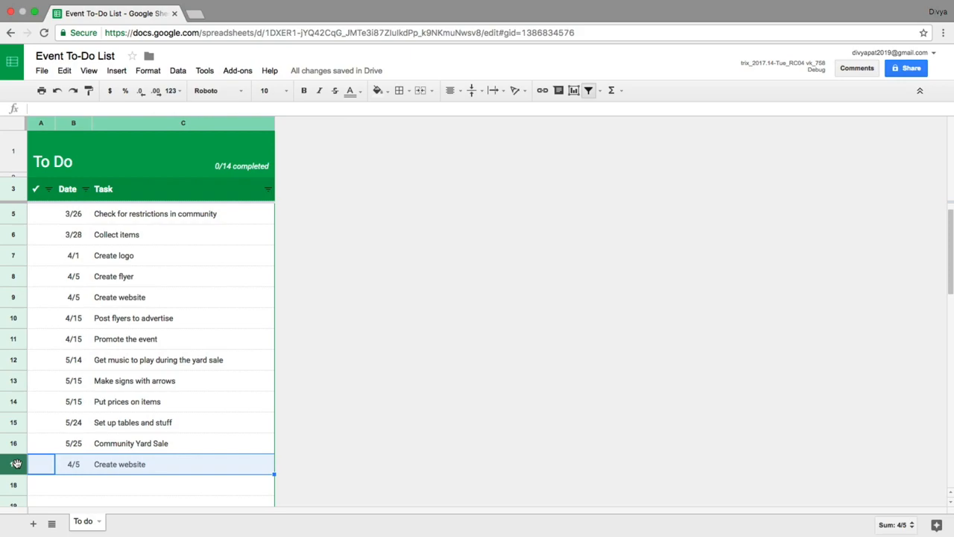
click(67, 70)
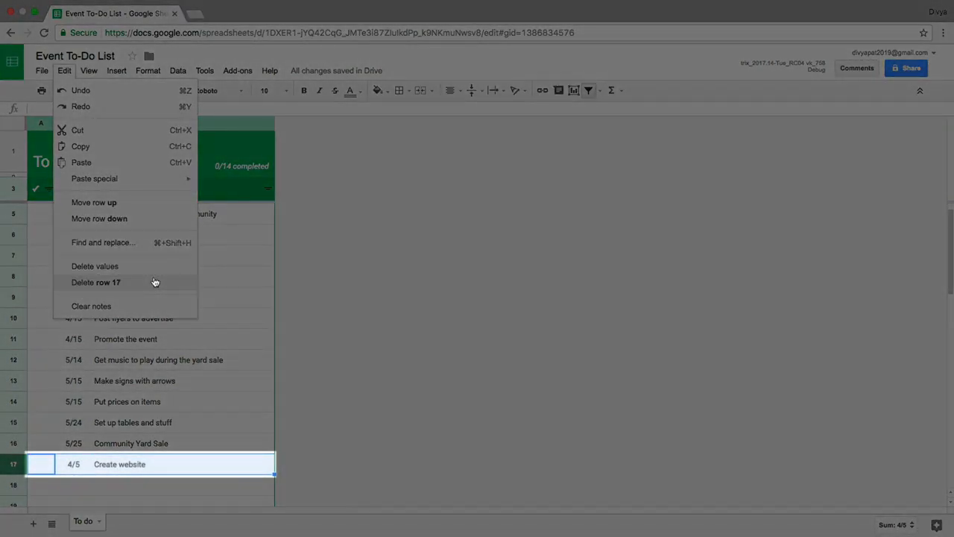
click(154, 281)
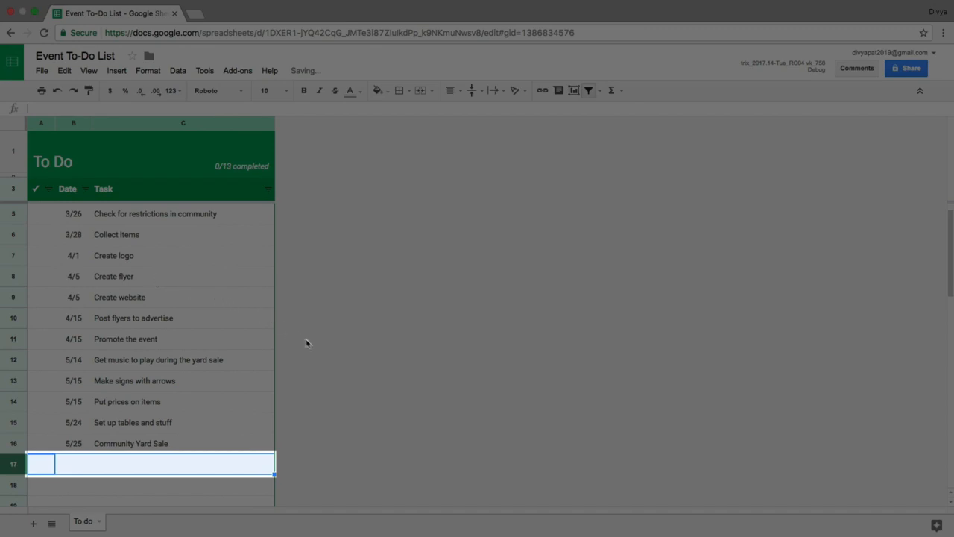